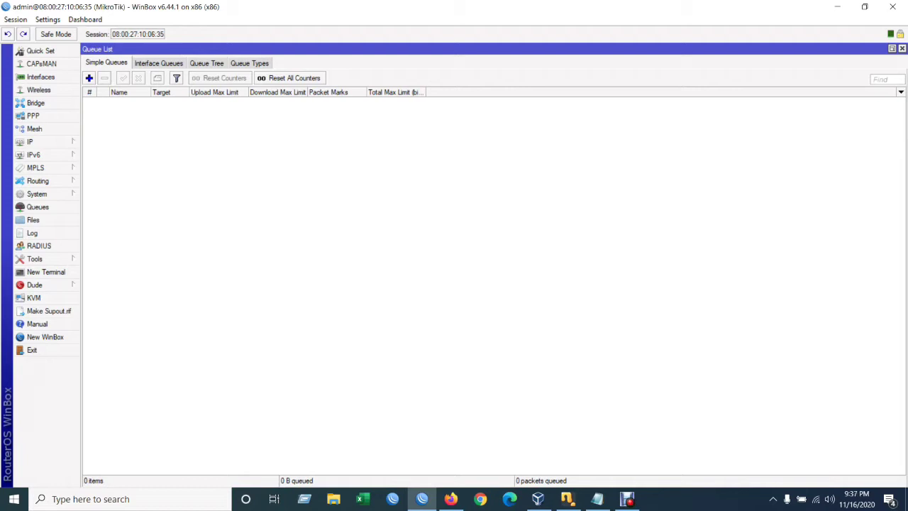
Step: Paste the Notepad :for loop adding UserNo-2..254 queues at 2M/2M into a new WinBox terminal
{"action": "left_click", "coordinate": [597, 498]}
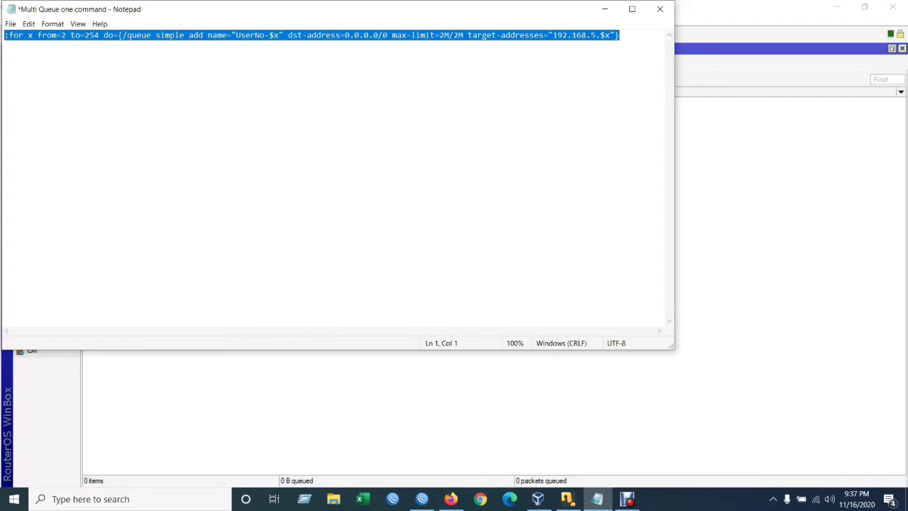
{"action": "left_click", "coordinate": [604, 9]}
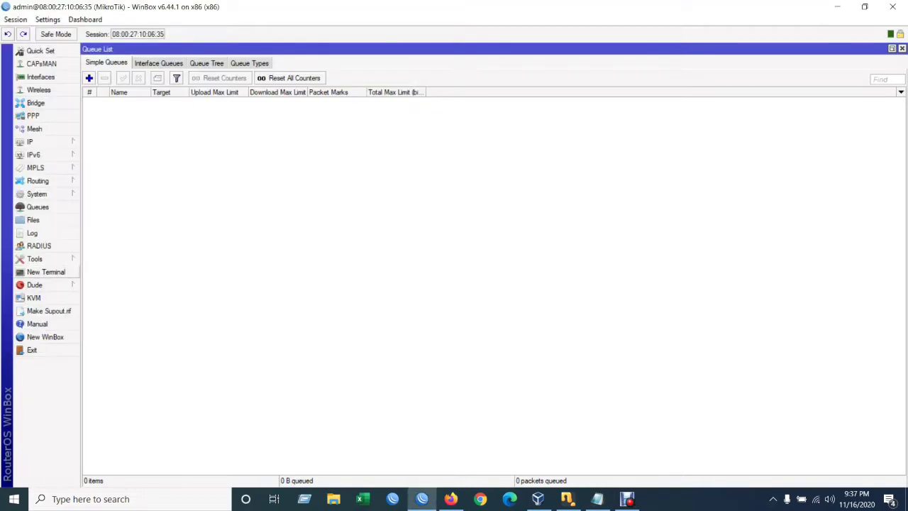
{"action": "left_click", "coordinate": [45, 271]}
{"action": "key", "text": "Return"}
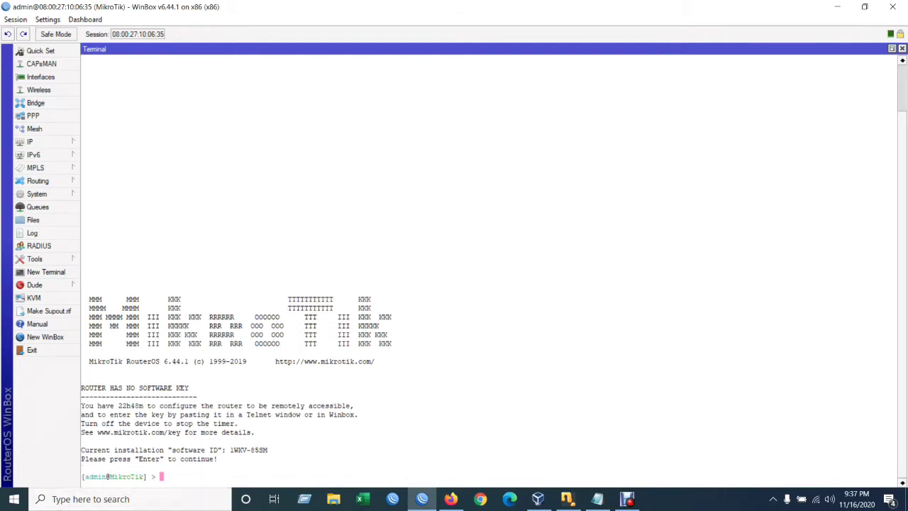
{"action": "right_click", "coordinate": [166, 472]}
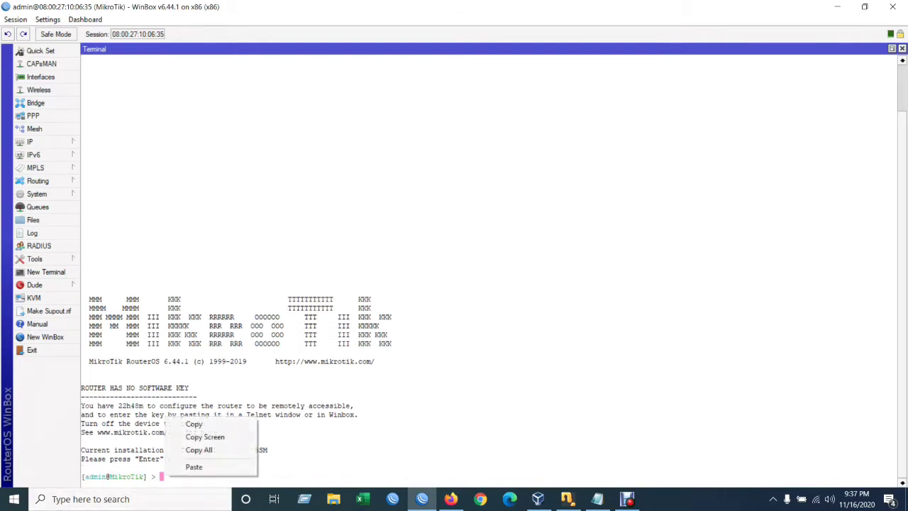
{"action": "left_click", "coordinate": [193, 466]}
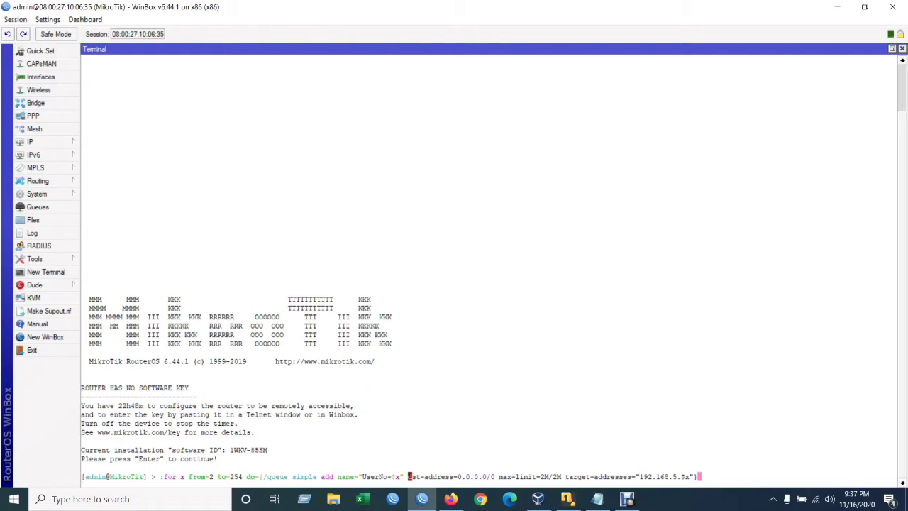
Step: Shorten the pasted command's dst-address parameter to dst
{"action": "key", "text": "Left"}
{"action": "key", "text": "Left"}
{"action": "key", "text": "Left"}
{"action": "key", "text": "Left"}
{"action": "key", "text": "Left"}
{"action": "key", "text": "Left"}
{"action": "key", "text": "Left"}
{"action": "key", "text": "Left"}
{"action": "key", "text": "Left"}
{"action": "key", "text": "Left"}
{"action": "key", "text": "Left"}
{"action": "key", "text": "Left"}
{"action": "key", "text": "Left"}
{"action": "key", "text": "Left"}
{"action": "key", "text": "Left"}
{"action": "key", "text": "Left"}
{"action": "key", "text": "Left"}
{"action": "key", "text": "Left"}
{"action": "key", "text": "Left"}
{"action": "key", "text": "Left"}
{"action": "key", "text": "Left"}
{"action": "key", "text": "Left"}
{"action": "key", "text": "Left"}
{"action": "key", "text": "Left"}
{"action": "key", "text": "Left"}
{"action": "key", "text": "Left"}
{"action": "key", "text": "Left"}
{"action": "key", "text": "Left"}
{"action": "key", "text": "Left"}
{"action": "key", "text": "Left"}
{"action": "key", "text": "Left"}
{"action": "key", "text": "Left"}
{"action": "key", "text": "Left"}
{"action": "key", "text": "Left"}
{"action": "key", "text": "Left"}
{"action": "key", "text": "Left"}
{"action": "key", "text": "Left"}
{"action": "key", "text": "Left"}
{"action": "key", "text": "Left"}
{"action": "key", "text": "Left"}
{"action": "key", "text": "Right"}
{"action": "key", "text": "Right"}
{"action": "key", "text": "Right"}
{"action": "key", "text": "Right"}
{"action": "key", "text": "Right"}
{"action": "key", "text": "Right"}
{"action": "key", "text": "Right"}
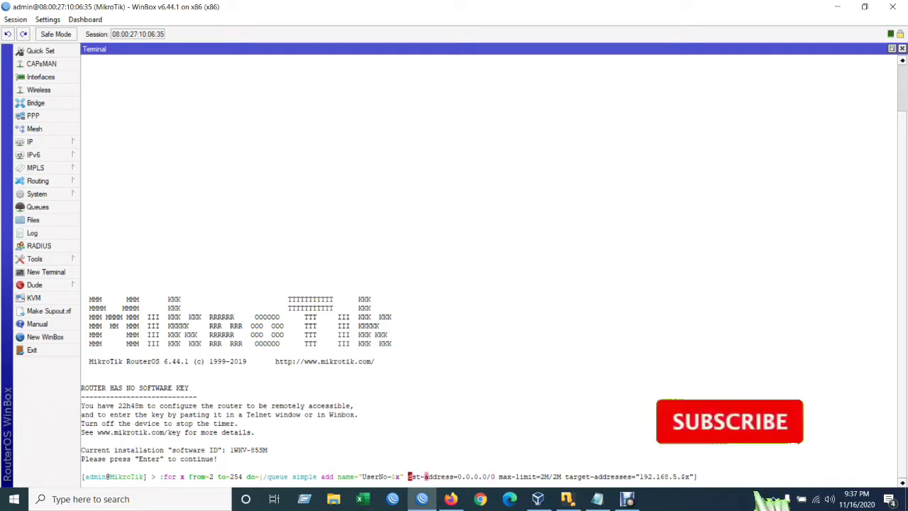
{"action": "key", "text": "Right"}
{"action": "key", "text": "Right"}
{"action": "key", "text": "Right"}
{"action": "key", "text": "Right"}
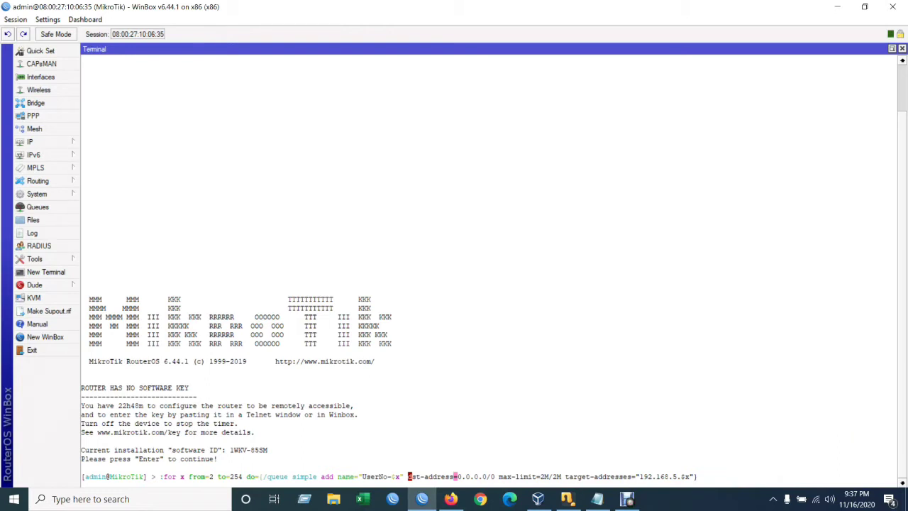
{"action": "key", "text": "BackSpace"}
{"action": "key", "text": "BackSpace"}
{"action": "key", "text": "BackSpace"}
{"action": "key", "text": "BackSpace"}
{"action": "key", "text": "BackSpace"}
{"action": "key", "text": "BackSpace"}
{"action": "key", "text": "BackSpace"}
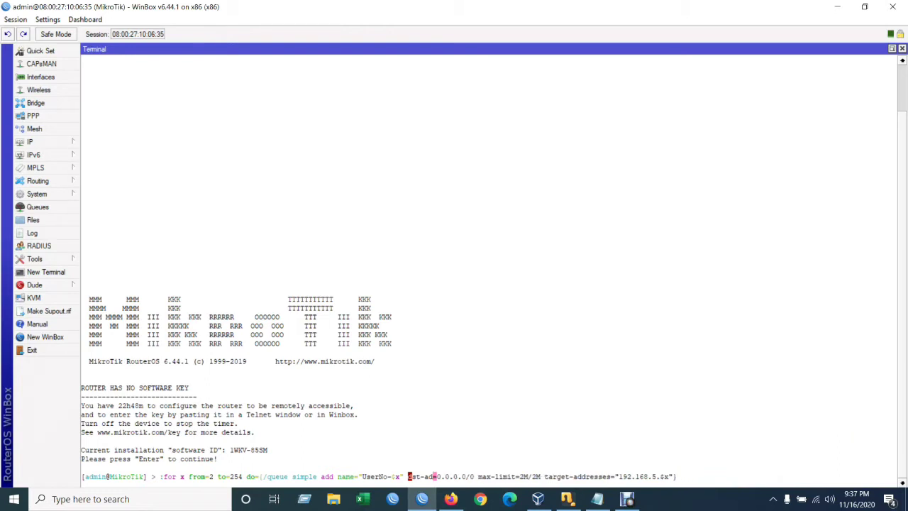
{"action": "key", "text": "BackSpace"}
Step: Shorten the target-addresses parameter to target
{"action": "left_click", "coordinate": [534, 476]}
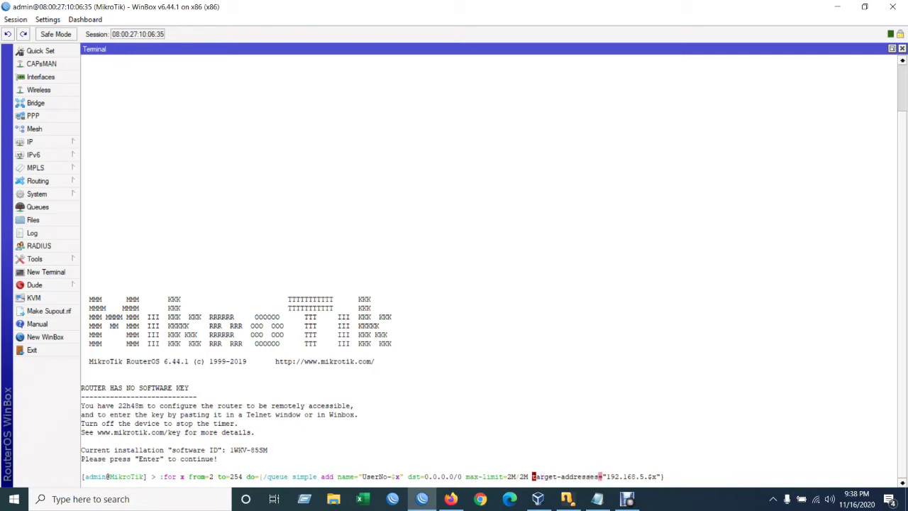
{"action": "key", "text": "BackSpace"}
{"action": "key", "text": "BackSpace"}
{"action": "key", "text": "BackSpace"}
{"action": "key", "text": "BackSpace"}
{"action": "key", "text": "BackSpace"}
{"action": "key", "text": "BackSpace"}
{"action": "key", "text": "BackSpace"}
{"action": "key", "text": "BackSpace"}
{"action": "key", "text": "BackSpace"}
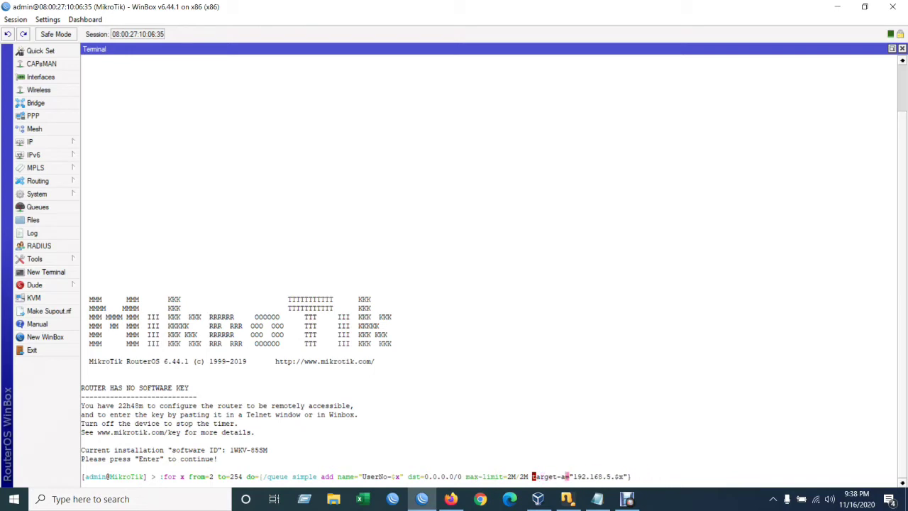
{"action": "key", "text": "BackSpace"}
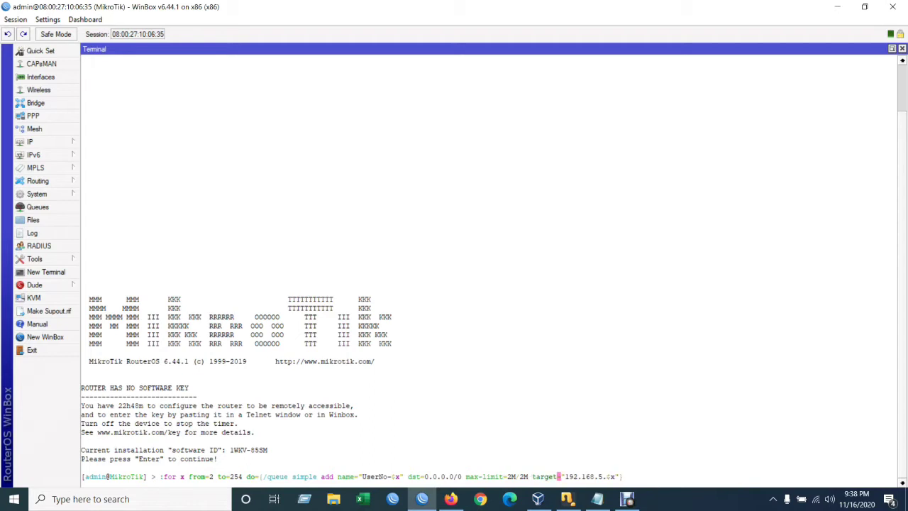
{"action": "key", "text": "Right"}
{"action": "key", "text": "Right"}
{"action": "key", "text": "Right"}
{"action": "key", "text": "Right"}
{"action": "key", "text": "Right"}
{"action": "key", "text": "Right"}
{"action": "key", "text": "Right"}
{"action": "key", "text": "Right"}
{"action": "key", "text": "Right"}
{"action": "key", "text": "Right"}
{"action": "key", "text": "Right"}
{"action": "key", "text": "Right"}
{"action": "key", "text": "Right"}
{"action": "key", "text": "Right"}
{"action": "key", "text": "Right"}
{"action": "key", "text": "Right"}
{"action": "key", "text": "Left"}
{"action": "key", "text": "Left"}
{"action": "key", "text": "Left"}
{"action": "key", "text": "Left"}
{"action": "key", "text": "Left"}
{"action": "key", "text": "Left"}
{"action": "key", "text": "Left"}
{"action": "key", "text": "Left"}
{"action": "key", "text": "Left"}
{"action": "key", "text": "Left"}
{"action": "key", "text": "Left"}
{"action": "key", "text": "Left"}
{"action": "key", "text": "Left"}
{"action": "key", "text": "Left"}
{"action": "key", "text": "Left"}
{"action": "key", "text": "Left"}
{"action": "key", "text": "Left"}
{"action": "key", "text": "Left"}
{"action": "key", "text": "Left"}
{"action": "key", "text": "Left"}
{"action": "key", "text": "Left"}
{"action": "key", "text": "Left"}
{"action": "key", "text": "Left"}
{"action": "key", "text": "Left"}
{"action": "key", "text": "Left"}
{"action": "key", "text": "Left"}
{"action": "key", "text": "Left"}
{"action": "key", "text": "Left"}
{"action": "key", "text": "Left"}
{"action": "key", "text": "Left"}
{"action": "key", "text": "Left"}
{"action": "key", "text": "Left"}
{"action": "key", "text": "Left"}
{"action": "key", "text": "Left"}
{"action": "key", "text": "Left"}
{"action": "key", "text": "Left"}
{"action": "key", "text": "Left"}
{"action": "key", "text": "Left"}
{"action": "key", "text": "Left"}
{"action": "key", "text": "Left"}
{"action": "key", "text": "Left"}
{"action": "key", "text": "Left"}
{"action": "key", "text": "Left"}
{"action": "key", "text": "Left"}
{"action": "key", "text": "Left"}
{"action": "key", "text": "Left"}
{"action": "key", "text": "Left"}
{"action": "key", "text": "Left"}
{"action": "key", "text": "Left"}
{"action": "key", "text": "Left"}
{"action": "key", "text": "Right"}
{"action": "key", "text": "Right"}
{"action": "key", "text": "Right"}
{"action": "key", "text": "Right"}
{"action": "key", "text": "Right"}
{"action": "key", "text": "Right"}
{"action": "key", "text": "Right"}
{"action": "key", "text": "Right"}
{"action": "key", "text": "Right"}
{"action": "key", "text": "Right"}
{"action": "key", "text": "Right"}
{"action": "key", "text": "Right"}
{"action": "key", "text": "Right"}
{"action": "key", "text": "Right"}
{"action": "key", "text": "Right"}
{"action": "key", "text": "Right"}
{"action": "key", "text": "Right"}
{"action": "key", "text": "Right"}
{"action": "key", "text": "Right"}
{"action": "key", "text": "Right"}
{"action": "key", "text": "Right"}
{"action": "key", "text": "Right"}
{"action": "key", "text": "Right"}
{"action": "key", "text": "Right"}
{"action": "key", "text": "Right"}
{"action": "key", "text": "Right"}
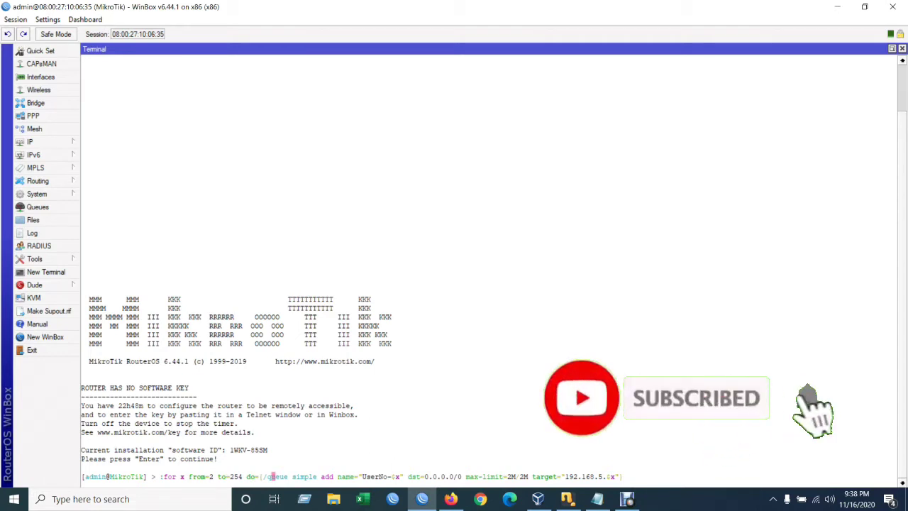
Step: Move through the command's UserNo-$x name and max-limit parameters, retyping the o in UserNo
{"action": "key", "text": "Right"}
{"action": "key", "text": "Right"}
{"action": "key", "text": "Right"}
{"action": "key", "text": "Right"}
{"action": "key", "text": "Right"}
{"action": "key", "text": "Right"}
{"action": "key", "text": "Right"}
{"action": "key", "text": "Right"}
{"action": "key", "text": "Right"}
{"action": "key", "text": "Right"}
{"action": "key", "text": "Right"}
{"action": "key", "text": "Right"}
{"action": "key", "text": "Right"}
{"action": "key", "text": "Right"}
{"action": "key", "text": "Right"}
{"action": "key", "text": "Right"}
{"action": "key", "text": "Right"}
{"action": "key", "text": "Right"}
{"action": "key", "text": "Right"}
{"action": "key", "text": "Right"}
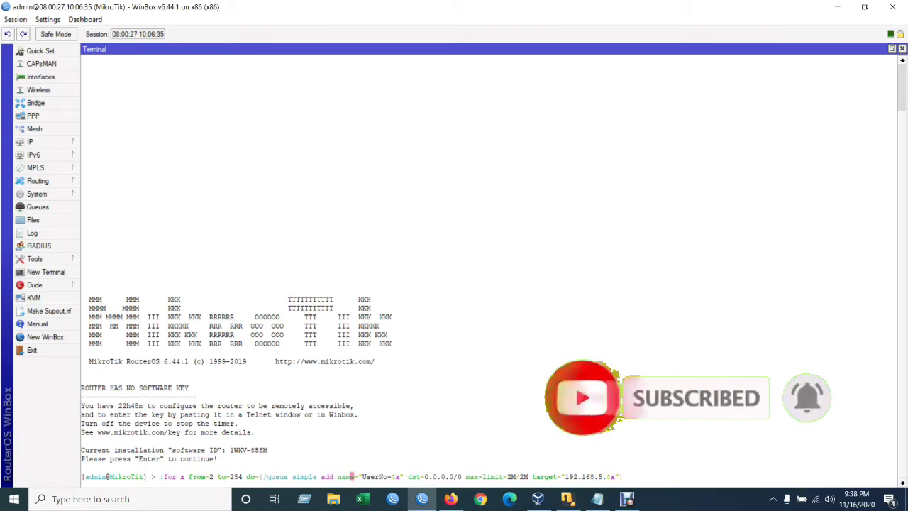
{"action": "key", "text": "Right"}
{"action": "key", "text": "Right"}
{"action": "key", "text": "Right"}
{"action": "key", "text": "Right"}
{"action": "key", "text": "Right"}
{"action": "key", "text": "Right"}
{"action": "key", "text": "Right"}
{"action": "key", "text": "Right"}
{"action": "key", "text": "Right"}
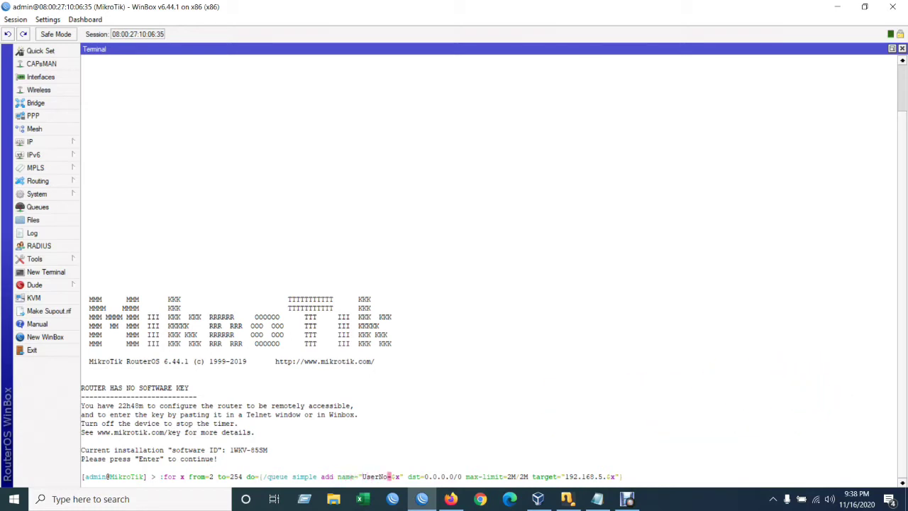
{"action": "key", "text": "BackSpace"}
{"action": "type", "text": "o"}
{"action": "key", "text": "Right"}
{"action": "key", "text": "Right"}
{"action": "key", "text": "Right"}
{"action": "key", "text": "Right"}
{"action": "key", "text": "Right"}
{"action": "key", "text": "Right"}
{"action": "key", "text": "Right"}
{"action": "key", "text": "Right"}
{"action": "key", "text": "Right"}
{"action": "key", "text": "Right"}
{"action": "key", "text": "Right"}
Step: Change the loop's upper limit from 254 to 200 and run the command
{"action": "key", "text": "Right"}
{"action": "key", "text": "Right"}
{"action": "key", "text": "Right"}
{"action": "key", "text": "Right"}
{"action": "key", "text": "Right"}
{"action": "key", "text": "Right"}
{"action": "key", "text": "Right"}
{"action": "key", "text": "Right"}
{"action": "key", "text": "Left"}
{"action": "key", "text": "Right"}
{"action": "key", "text": "Right"}
{"action": "key", "text": "Right"}
{"action": "key", "text": "Right"}
{"action": "key", "text": "Right"}
{"action": "key", "text": "Right"}
{"action": "key", "text": "Right"}
{"action": "key", "text": "Right"}
{"action": "key", "text": "Right"}
{"action": "key", "text": "Right"}
{"action": "key", "text": "Right"}
{"action": "key", "text": "Right"}
{"action": "key", "text": "Right"}
{"action": "key", "text": "Right"}
{"action": "key", "text": "Right"}
{"action": "key", "text": "Right"}
{"action": "key", "text": "Right"}
{"action": "key", "text": "ctrl+Left"}
{"action": "key", "text": "ctrl+Left"}
{"action": "key", "text": "ctrl+Left"}
{"action": "key", "text": "ctrl+Left"}
{"action": "key", "text": "ctrl+Left"}
{"action": "key", "text": "ctrl+Right"}
{"action": "key", "text": "ctrl+Right"}
{"action": "key", "text": "ctrl+Right"}
{"action": "key", "text": "ctrl+Right"}
{"action": "key", "text": "ctrl+Right"}
{"action": "key", "text": "Right"}
{"action": "key", "text": "Right"}
{"action": "key", "text": "Left"}
{"action": "key", "text": "Left"}
{"action": "key", "text": "Left"}
{"action": "key", "text": "Left"}
{"action": "key", "text": "Left"}
{"action": "key", "text": "Left"}
{"action": "key", "text": "Left"}
{"action": "key", "text": "Left"}
{"action": "key", "text": "Left"}
{"action": "key", "text": "Left"}
{"action": "key", "text": "Left"}
{"action": "key", "text": "Left"}
{"action": "key", "text": "Left"}
{"action": "key", "text": "Left"}
{"action": "key", "text": "Left"}
{"action": "key", "text": "Left"}
{"action": "key", "text": "Left"}
{"action": "key", "text": "Left"}
{"action": "key", "text": "Left"}
{"action": "key", "text": "Left"}
{"action": "key", "text": "Left"}
{"action": "key", "text": "Left"}
{"action": "key", "text": "Left"}
{"action": "key", "text": "Left"}
{"action": "key", "text": "Left"}
{"action": "key", "text": "Left"}
{"action": "key", "text": "Left"}
{"action": "key", "text": "Left"}
{"action": "key", "text": "Left"}
{"action": "key", "text": "Left"}
{"action": "key", "text": "Left"}
{"action": "key", "text": "Left"}
{"action": "key", "text": "Left"}
{"action": "key", "text": "Left"}
{"action": "key", "text": "Left"}
{"action": "key", "text": "Left"}
{"action": "key", "text": "Left"}
{"action": "key", "text": "Left"}
{"action": "key", "text": "Left"}
{"action": "key", "text": "Delete"}
{"action": "key", "text": "BackSpace"}
{"action": "type", "text": "00"}
{"action": "key", "text": "Right"}
{"action": "key", "text": "Right"}
{"action": "key", "text": "Right"}
{"action": "key", "text": "Right"}
{"action": "key", "text": "Right"}
{"action": "key", "text": "Right"}
{"action": "key", "text": "Right"}
{"action": "key", "text": "Right"}
{"action": "key", "text": "Right"}
{"action": "key", "text": "Right"}
{"action": "key", "text": "Right"}
{"action": "key", "text": "Right"}
{"action": "key", "text": "Right"}
{"action": "key", "text": "Right"}
{"action": "key", "text": "Right"}
{"action": "key", "text": "Right"}
{"action": "key", "text": "Right"}
{"action": "key", "text": "Right"}
{"action": "key", "text": "Right"}
{"action": "key", "text": "Right"}
{"action": "key", "text": "Right"}
{"action": "key", "text": "Right"}
{"action": "key", "text": "Right"}
{"action": "key", "text": "Right"}
{"action": "key", "text": "Right"}
{"action": "key", "text": "Right"}
{"action": "key", "text": "Right"}
{"action": "key", "text": "Right"}
{"action": "key", "text": "Right"}
{"action": "key", "text": "Right"}
{"action": "key", "text": "Right"}
{"action": "key", "text": "Right"}
{"action": "key", "text": "Right"}
{"action": "key", "text": "Right"}
{"action": "key", "text": "Right"}
{"action": "key", "text": "Right"}
{"action": "key", "text": "Right"}
{"action": "key", "text": "Right"}
{"action": "key", "text": "Right"}
{"action": "key", "text": "Right"}
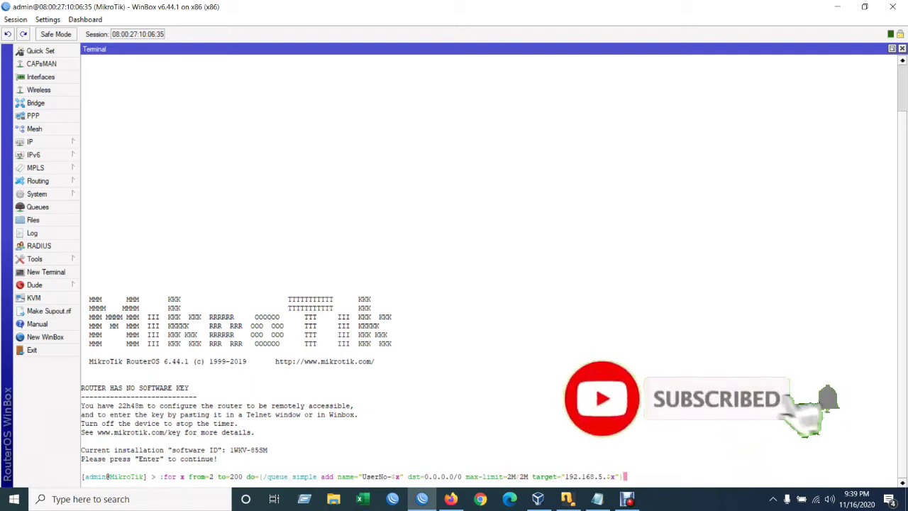
{"action": "key", "text": "Return"}
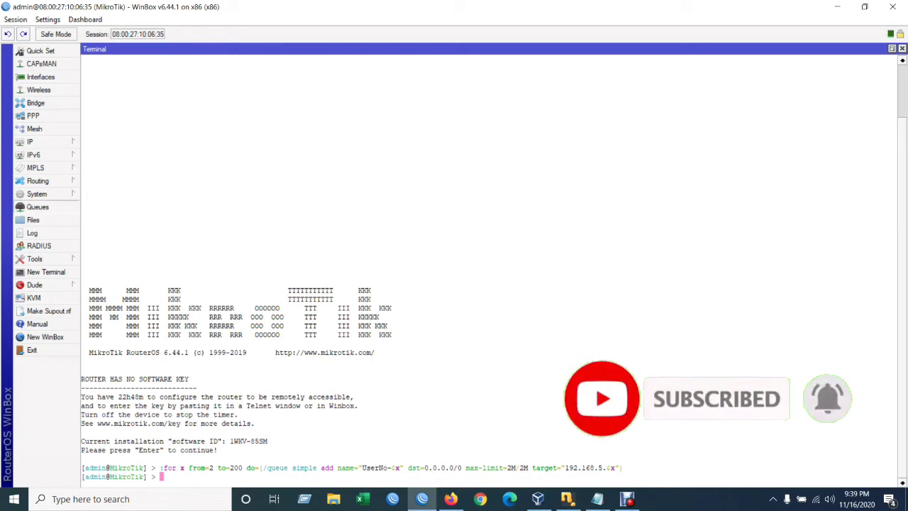
Step: Check queues UserNo-2 to UserNo-200 with widened Name and Target columns, then start a new terminal
{"action": "left_click", "coordinate": [38, 207]}
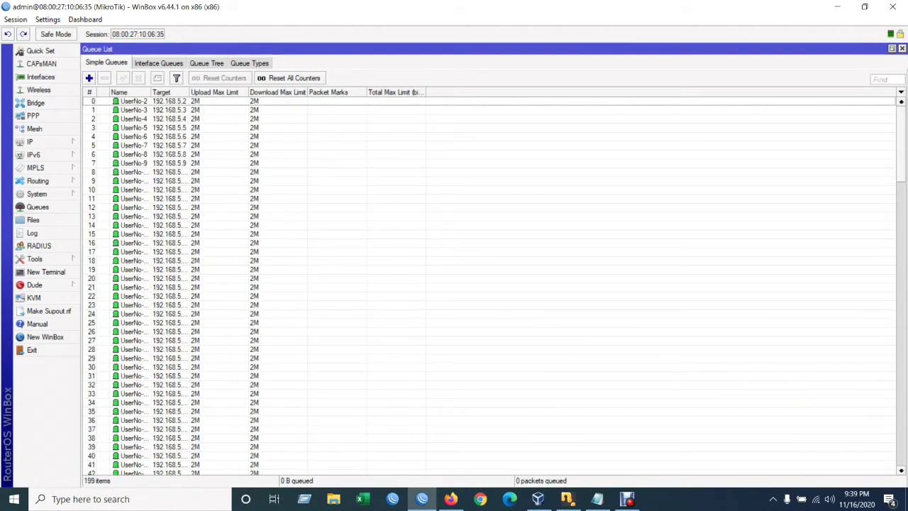
{"action": "left_click", "coordinate": [135, 100]}
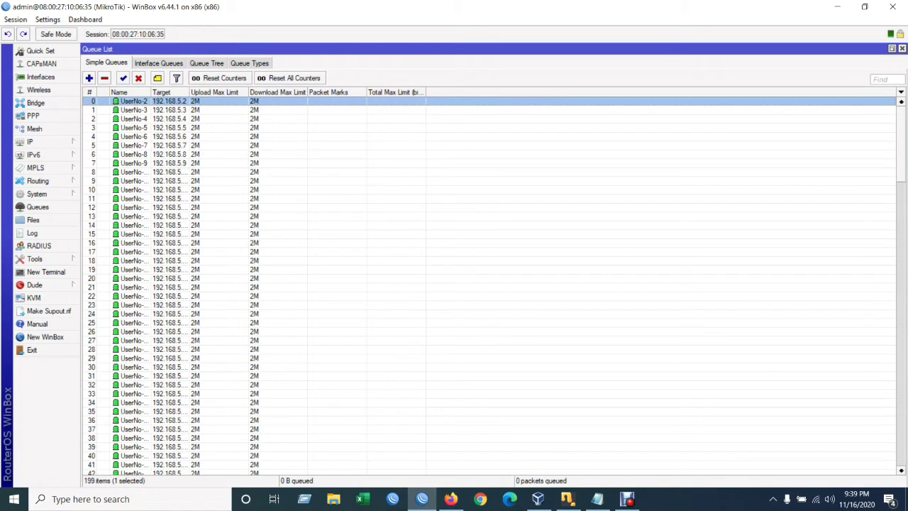
{"action": "left_click_drag", "start_coordinate": [188, 92], "coordinate": [280, 93]}
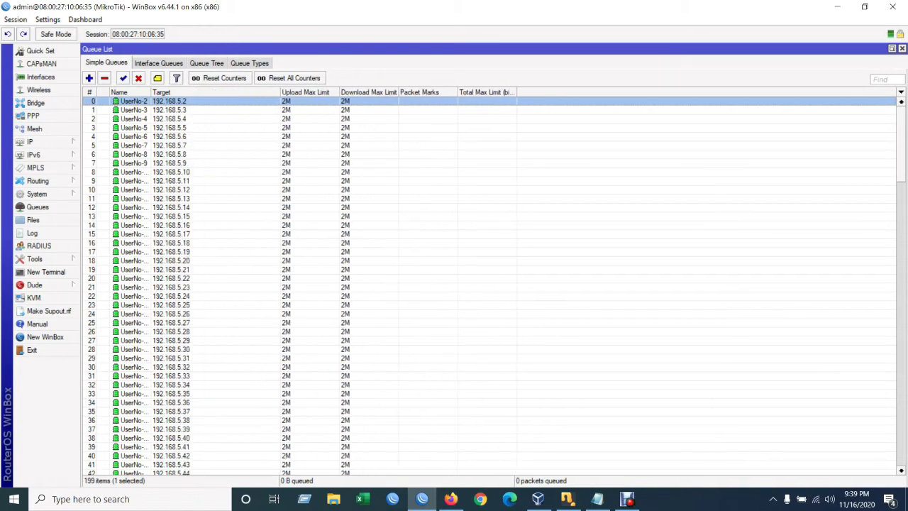
{"action": "scroll", "coordinate": [489, 284], "scroll_direction": "down", "scroll_amount": 20}
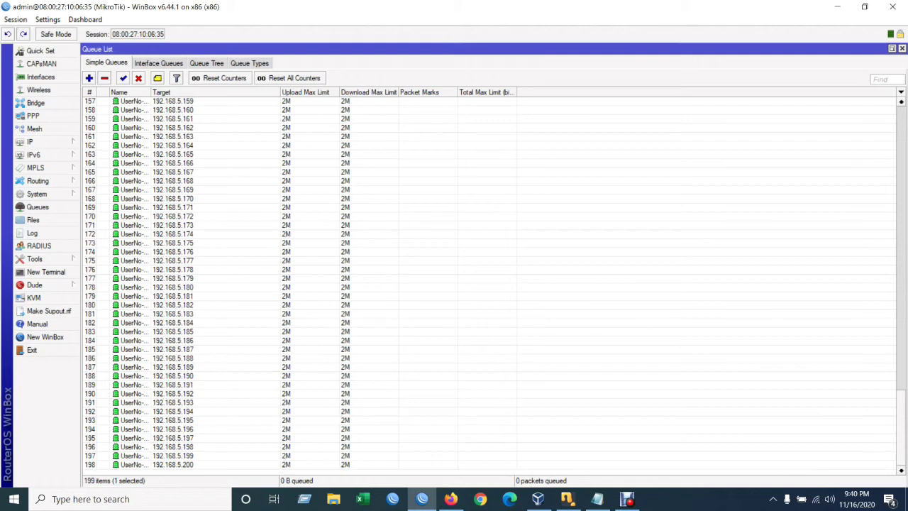
{"action": "left_click_drag", "start_coordinate": [151, 93], "coordinate": [189, 92]}
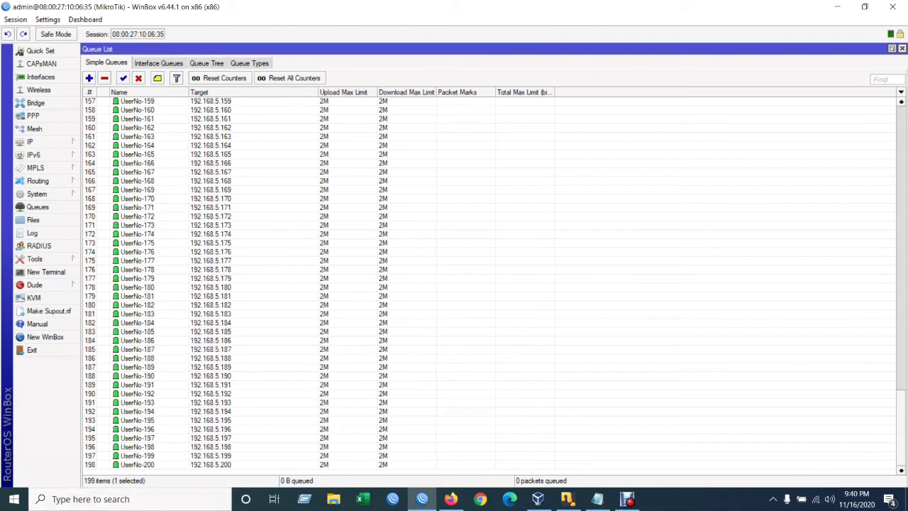
{"action": "left_click", "coordinate": [137, 463]}
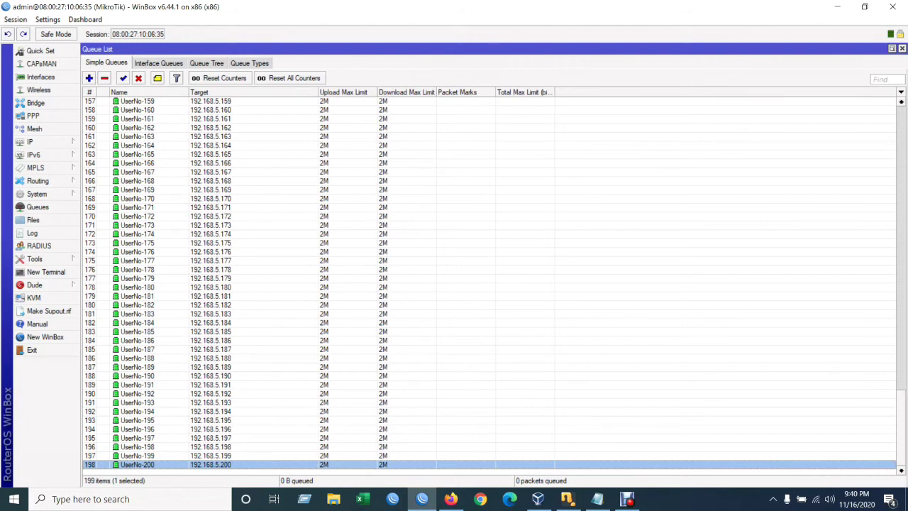
{"action": "mouse_move", "coordinate": [422, 498]}
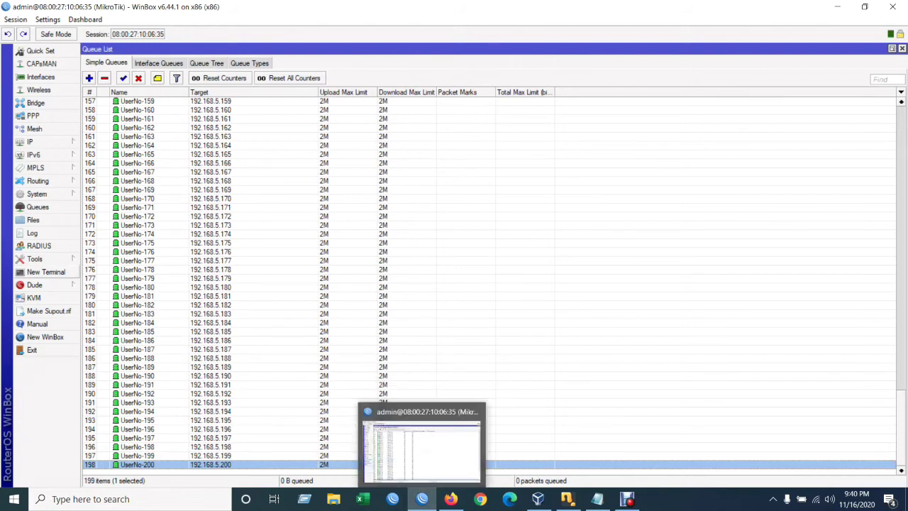
{"action": "left_click", "coordinate": [46, 271]}
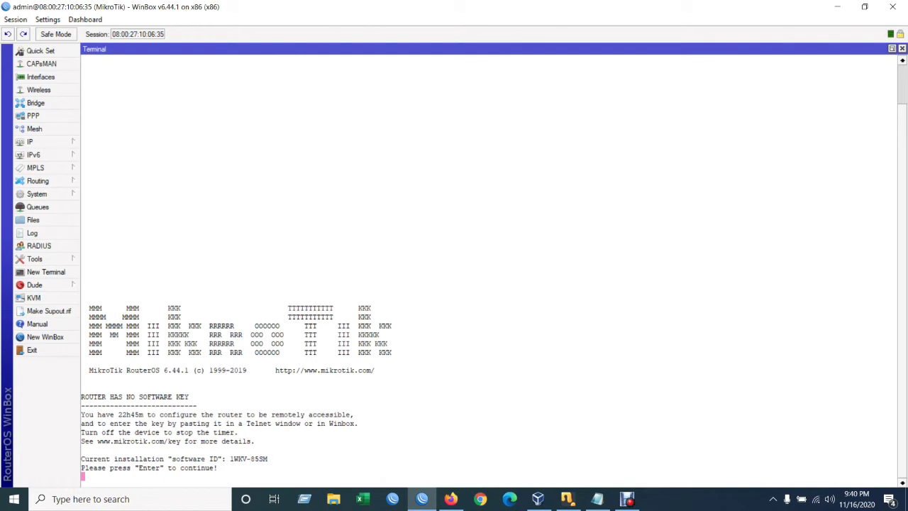
Step: Paste the saved queue loop at a fresh prompt and change max-limit to 3M/3M
{"action": "key", "text": "Return"}
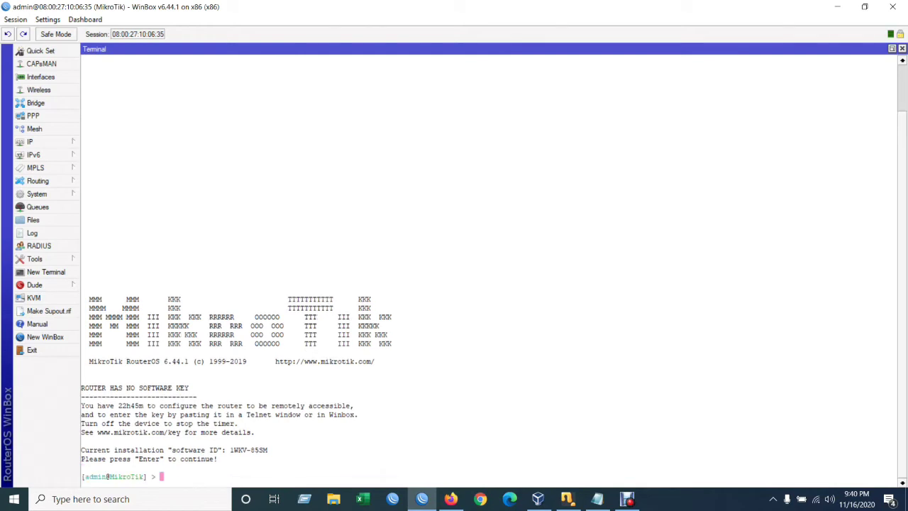
{"action": "type", "text": ":for x from=2 to=200 do={/queue simple add name=\"UserNo-$x\" dst=0.0.0.0/0 max-limit=2M/2M target=\"192.168.5.$x\"}"}
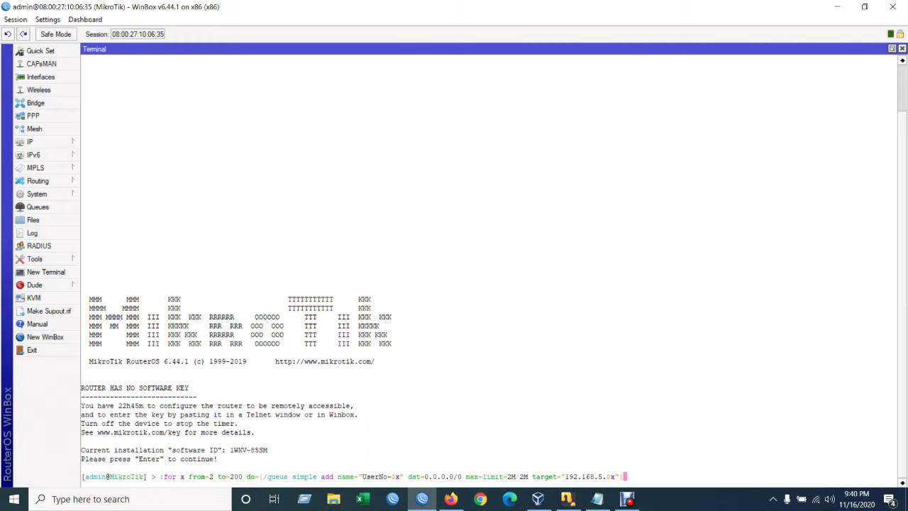
{"action": "key", "text": "Left"}
{"action": "key", "text": "Left"}
{"action": "key", "text": "Left"}
{"action": "key", "text": "Left"}
{"action": "key", "text": "Left"}
{"action": "key", "text": "Left"}
{"action": "key", "text": "Left"}
{"action": "key", "text": "Left"}
{"action": "key", "text": "Left"}
{"action": "key", "text": "Left"}
{"action": "key", "text": "Left"}
{"action": "key", "text": "Left"}
{"action": "key", "text": "Left"}
{"action": "key", "text": "Left"}
{"action": "key", "text": "Left"}
{"action": "key", "text": "Left"}
{"action": "key", "text": "Left"}
{"action": "key", "text": "Left"}
{"action": "key", "text": "Left"}
{"action": "key", "text": "Left"}
{"action": "key", "text": "Left"}
{"action": "key", "text": "BackSpace"}
{"action": "type", "text": "3"}
{"action": "key", "text": "Right"}
{"action": "key", "text": "Right"}
{"action": "key", "text": "Right"}
{"action": "key", "text": "BackSpace"}
{"action": "type", "text": "3"}
{"action": "key", "text": "Left"}
{"action": "key", "text": "Left"}
{"action": "key", "text": "Left"}
{"action": "key", "text": "Left"}
{"action": "key", "text": "Left"}
{"action": "key", "text": "Left"}
{"action": "key", "text": "Left"}
{"action": "key", "text": "Left"}
{"action": "key", "text": "Left"}
{"action": "key", "text": "Left"}
{"action": "key", "text": "Left"}
{"action": "key", "text": "Left"}
{"action": "key", "text": "Left"}
{"action": "key", "text": "Left"}
{"action": "key", "text": "Left"}
{"action": "key", "text": "Left"}
{"action": "key", "text": "Left"}
{"action": "key", "text": "Left"}
{"action": "key", "text": "Left"}
{"action": "key", "text": "Left"}
{"action": "key", "text": "Left"}
{"action": "key", "text": "Left"}
{"action": "key", "text": "Left"}
{"action": "key", "text": "Left"}
Step: Change the queue name prefix from UserNo to HostNo
{"action": "key", "text": "BackSpace"}
{"action": "key", "text": "BackSpace"}
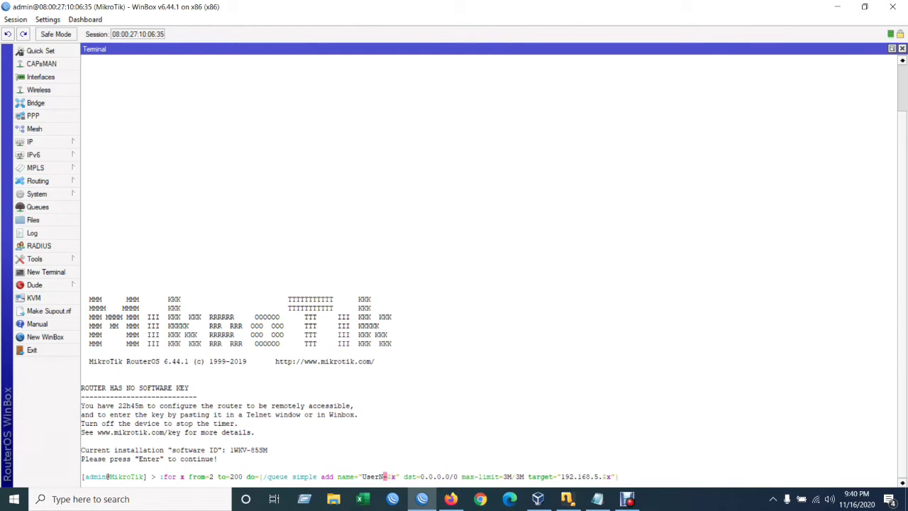
{"action": "key", "text": "BackSpace"}
{"action": "key", "text": "BackSpace"}
{"action": "key", "text": "BackSpace"}
{"action": "key", "text": "BackSpace"}
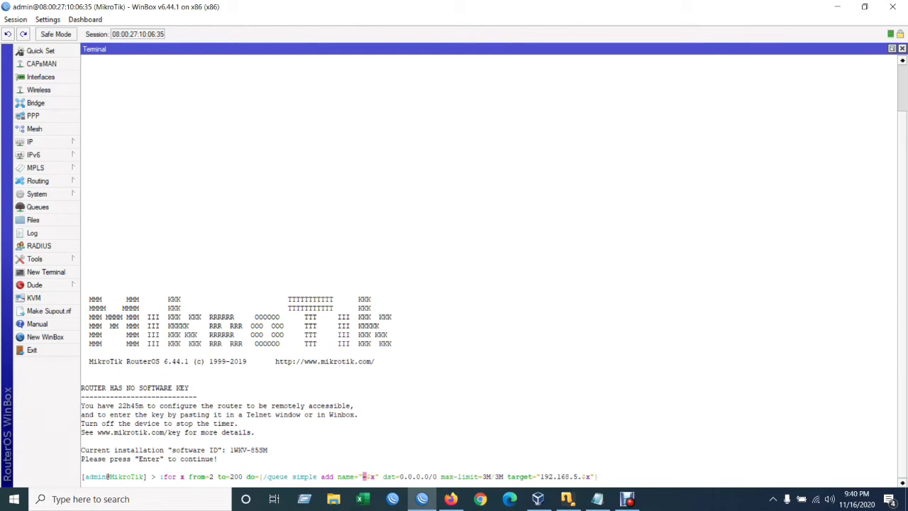
{"action": "type", "text": "Host"}
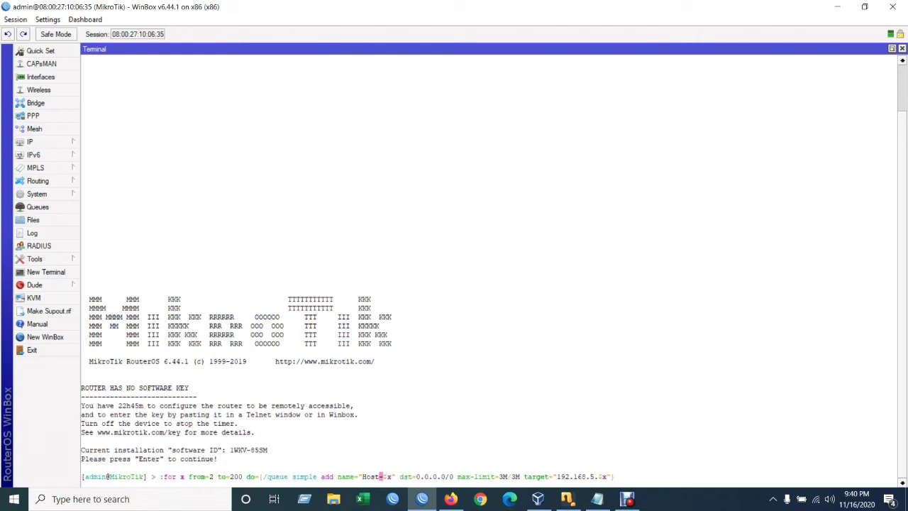
{"action": "type", "text": "No"}
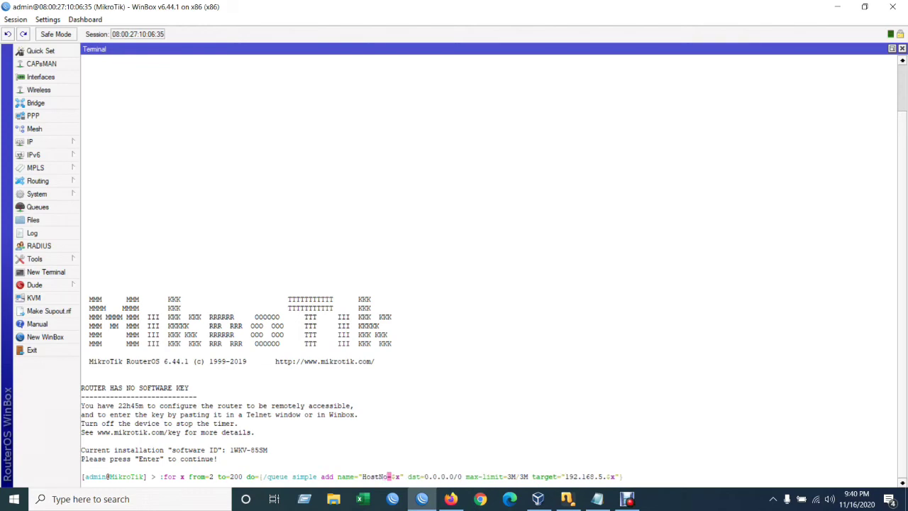
Step: Set the loop range to 201 through 254 and run the command
{"action": "key", "text": "Left"}
{"action": "key", "text": "Left"}
{"action": "key", "text": "Left"}
{"action": "key", "text": "Left"}
{"action": "key", "text": "Left"}
{"action": "key", "text": "Left"}
{"action": "key", "text": "Left"}
{"action": "key", "text": "Left"}
{"action": "key", "text": "Left"}
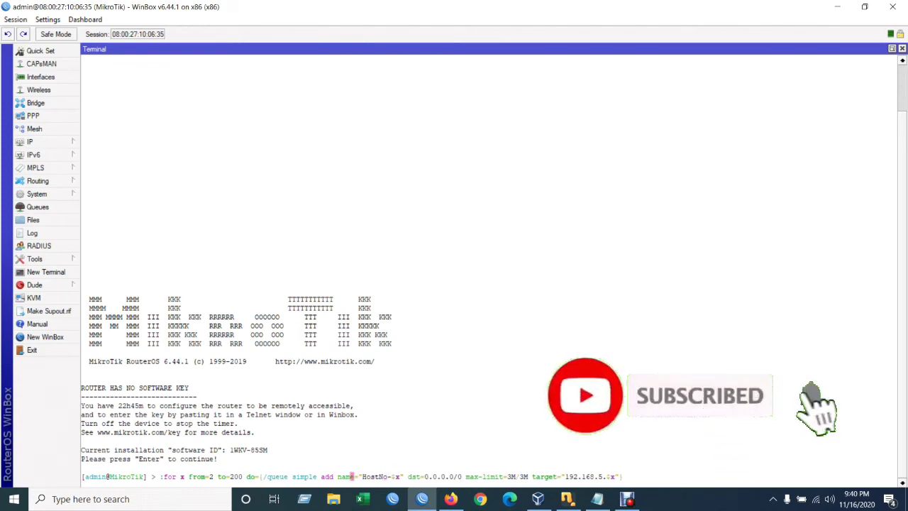
{"action": "key", "text": "Left"}
{"action": "key", "text": "Left"}
{"action": "key", "text": "Left"}
{"action": "key", "text": "Left"}
{"action": "key", "text": "Left"}
{"action": "key", "text": "Left"}
{"action": "key", "text": "Left"}
{"action": "key", "text": "Left"}
{"action": "key", "text": "Left"}
{"action": "key", "text": "Left"}
{"action": "key", "text": "Left"}
{"action": "key", "text": "Left"}
{"action": "key", "text": "Left"}
{"action": "key", "text": "Left"}
{"action": "key", "text": "Left"}
{"action": "key", "text": "Left"}
{"action": "key", "text": "Left"}
{"action": "key", "text": "Left"}
{"action": "key", "text": "Left"}
{"action": "key", "text": "Left"}
{"action": "key", "text": "Left"}
{"action": "key", "text": "Left"}
{"action": "key", "text": "Left"}
{"action": "key", "text": "Left"}
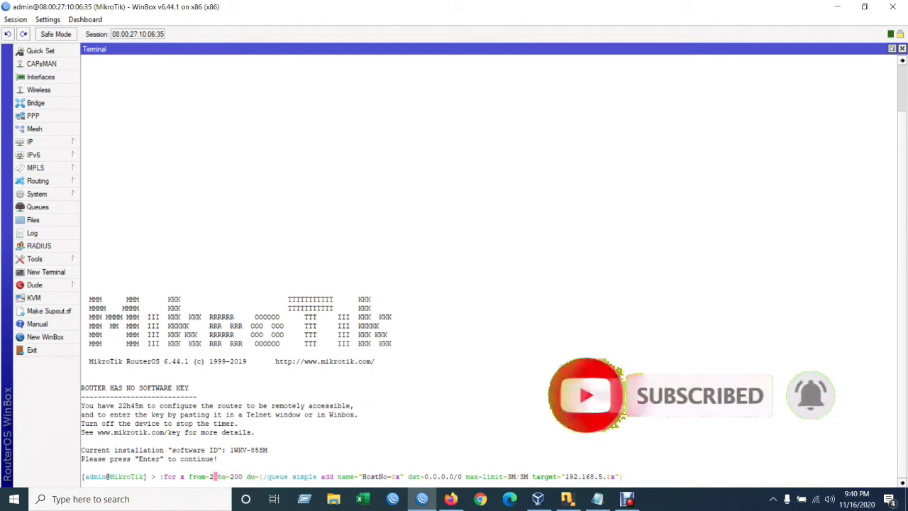
{"action": "type", "text": "01"}
{"action": "key", "text": "Right"}
{"action": "key", "text": "Right"}
{"action": "key", "text": "Right"}
{"action": "key", "text": "Right"}
{"action": "key", "text": "Right"}
{"action": "key", "text": "Right"}
{"action": "key", "text": "BackSpace"}
{"action": "key", "text": "BackSpace"}
{"action": "type", "text": "54"}
{"action": "key", "text": "Right"}
{"action": "key", "text": "Right"}
{"action": "key", "text": "Right"}
{"action": "key", "text": "Right"}
{"action": "key", "text": "Right"}
{"action": "key", "text": "Right"}
{"action": "key", "text": "Right"}
{"action": "key", "text": "Right"}
{"action": "key", "text": "Right"}
{"action": "key", "text": "Right"}
{"action": "key", "text": "Right"}
{"action": "key", "text": "Right"}
{"action": "key", "text": "Right"}
{"action": "key", "text": "Right"}
{"action": "key", "text": "Right"}
{"action": "key", "text": "Right"}
{"action": "key", "text": "Right"}
{"action": "key", "text": "Right"}
{"action": "key", "text": "Right"}
{"action": "key", "text": "Right"}
{"action": "key", "text": "Right"}
{"action": "key", "text": "Right"}
{"action": "key", "text": "Right"}
{"action": "key", "text": "Right"}
{"action": "key", "text": "Right"}
{"action": "key", "text": "Right"}
{"action": "key", "text": "Right"}
{"action": "key", "text": "Right"}
{"action": "key", "text": "Right"}
{"action": "key", "text": "Right"}
{"action": "key", "text": "Right"}
{"action": "key", "text": "Right"}
{"action": "key", "text": "Right"}
{"action": "key", "text": "Right"}
{"action": "key", "text": "Right"}
{"action": "key", "text": "Right"}
{"action": "key", "text": "Right"}
{"action": "key", "text": "Right"}
{"action": "key", "text": "Right"}
{"action": "key", "text": "Right"}
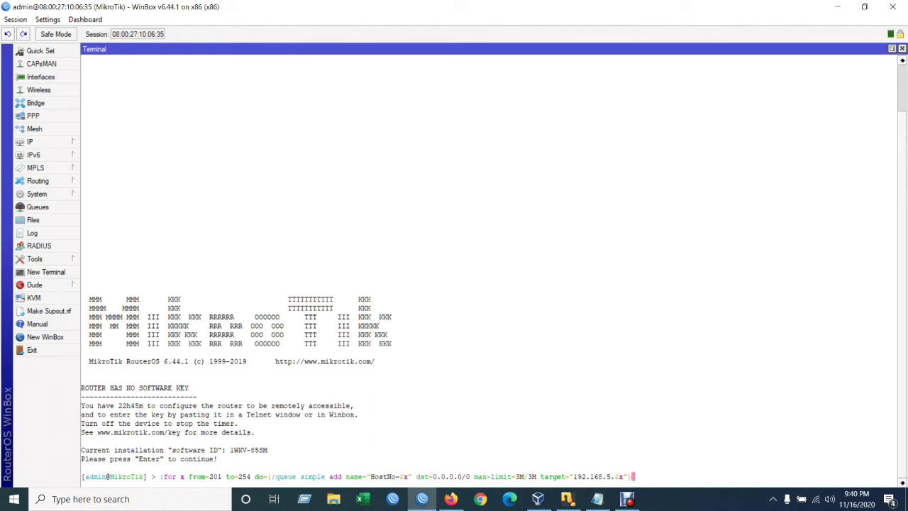
{"action": "key", "text": "Return"}
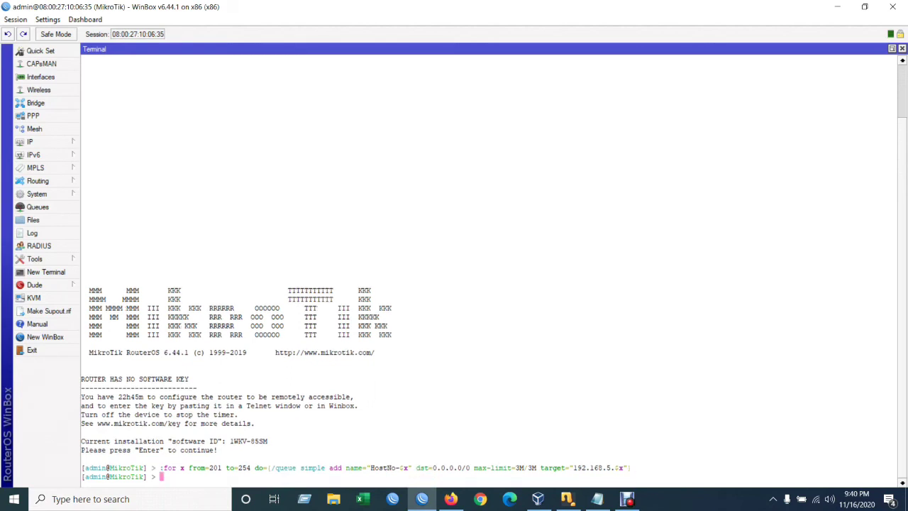
Step: Scroll the Simple Queues list to confirm HostNo-201 through HostNo-254, and narrow the Target column
{"action": "left_click", "coordinate": [37, 206]}
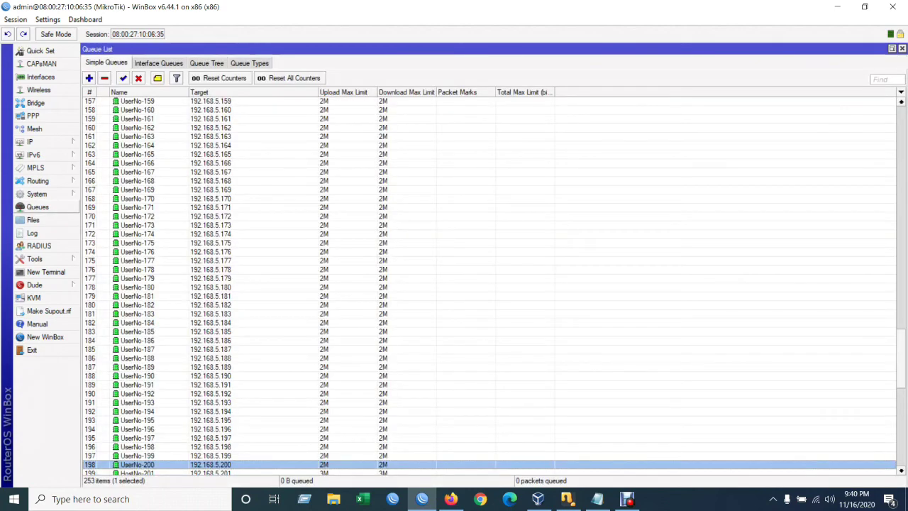
{"action": "scroll", "coordinate": [489, 283], "scroll_direction": "up", "scroll_amount": 20}
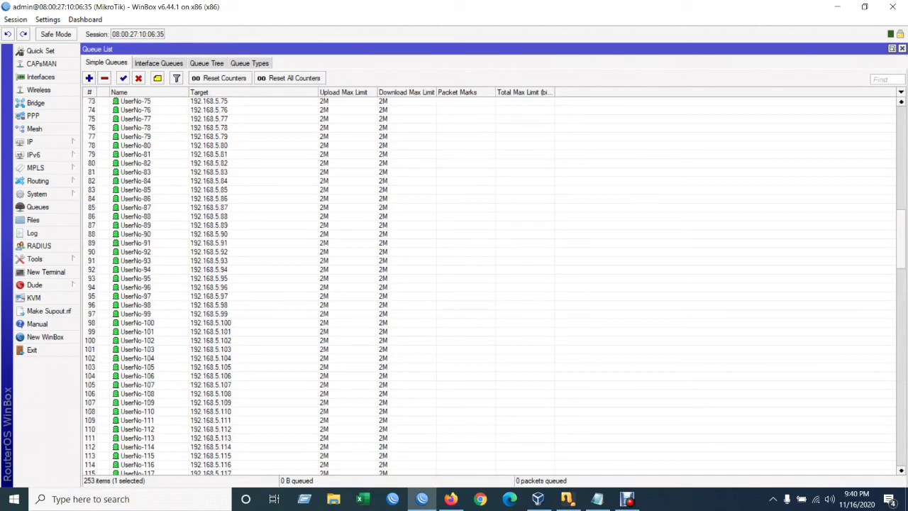
{"action": "scroll", "coordinate": [490, 284], "scroll_direction": "up", "scroll_amount": 14}
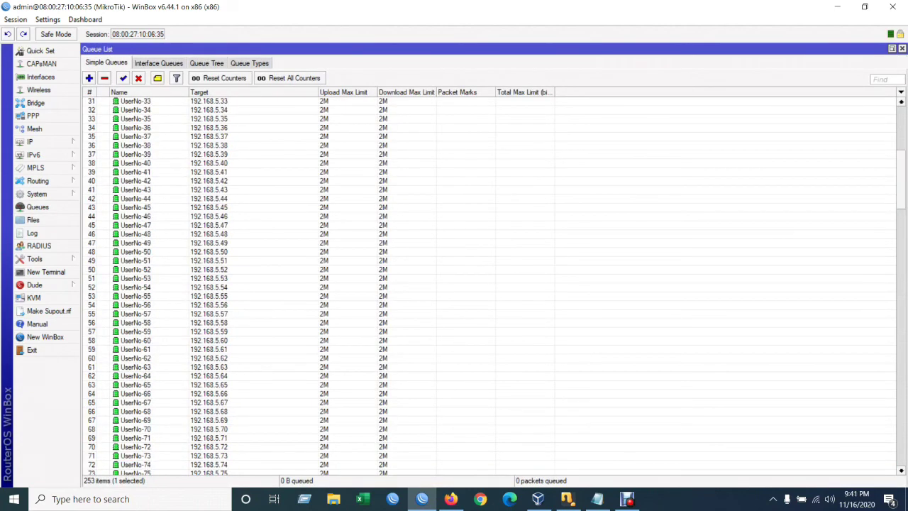
{"action": "scroll", "coordinate": [489, 283], "scroll_direction": "down", "scroll_amount": 20}
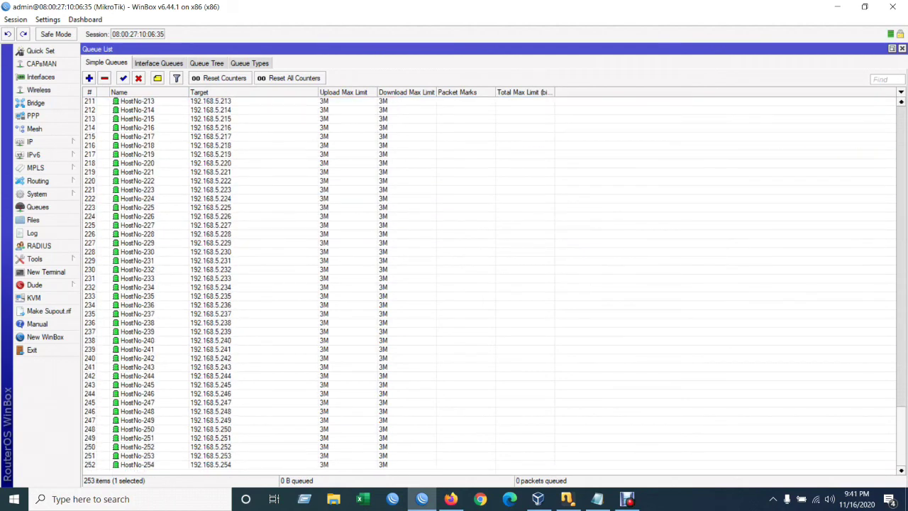
{"action": "scroll", "coordinate": [489, 283], "scroll_direction": "up", "scroll_amount": 5}
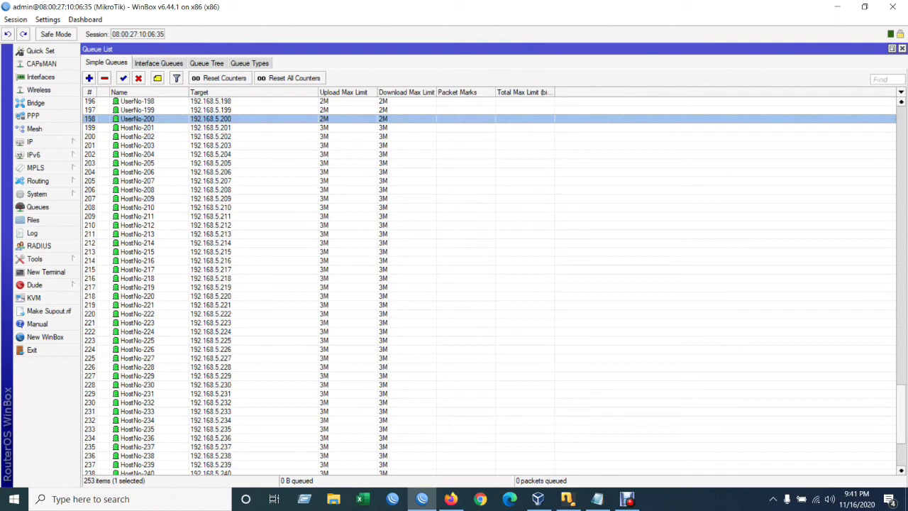
{"action": "left_click", "coordinate": [137, 127]}
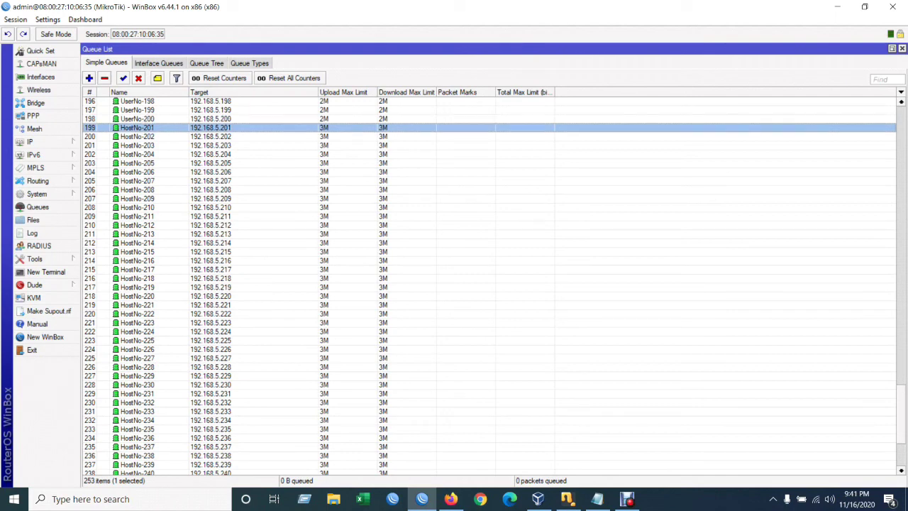
{"action": "scroll", "coordinate": [489, 283], "scroll_direction": "down", "scroll_amount": 5}
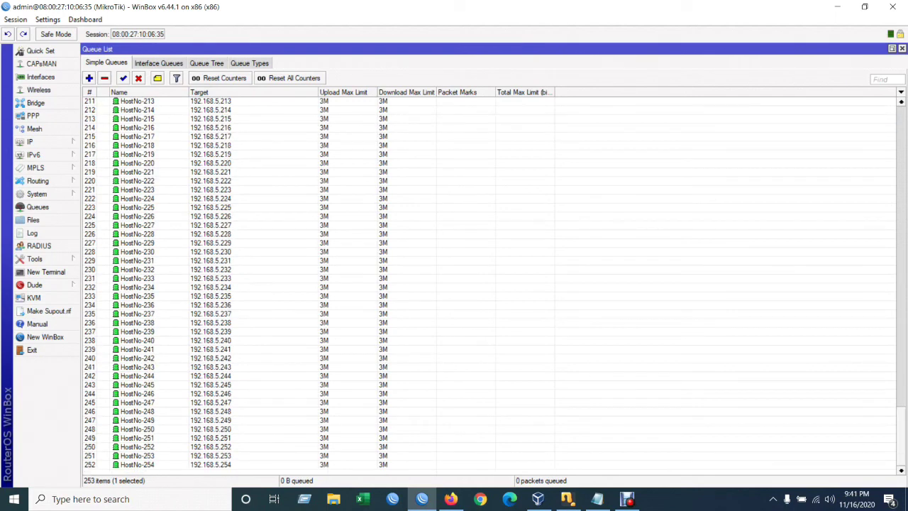
{"action": "left_click", "coordinate": [136, 464]}
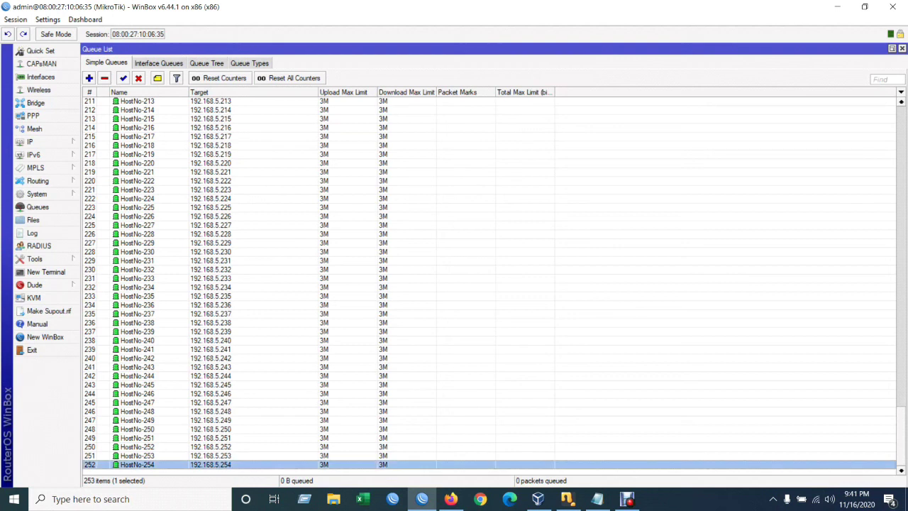
{"action": "left_click_drag", "start_coordinate": [317, 92], "coordinate": [303, 92]}
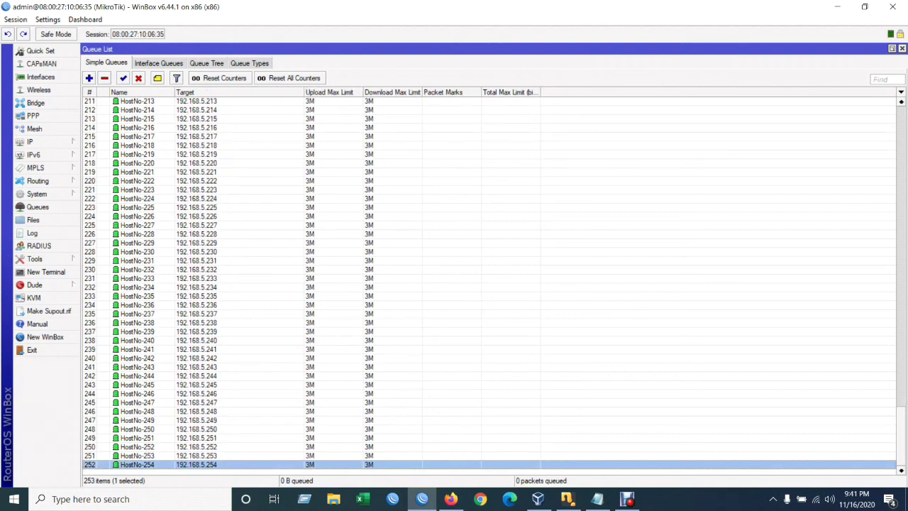